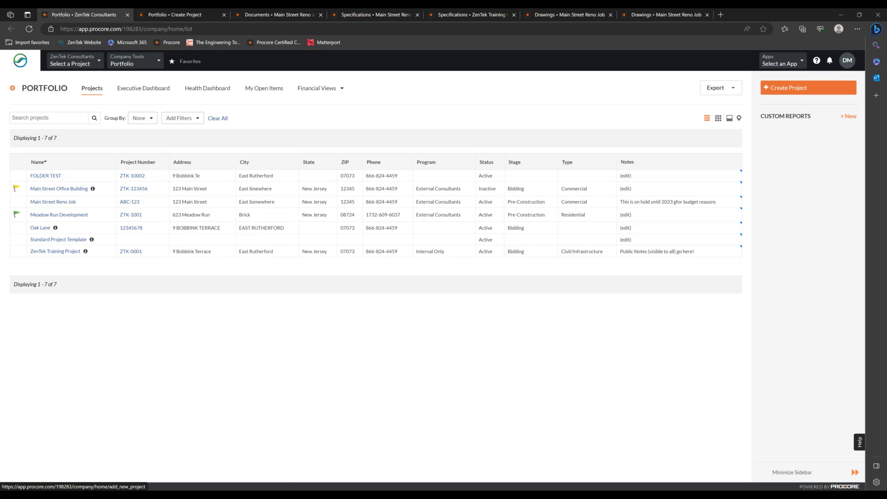
# Create the 140 Michigan Dr. Renovation test project from the filled-in form based on the Standard Project Template.
pyautogui.click(786, 88)
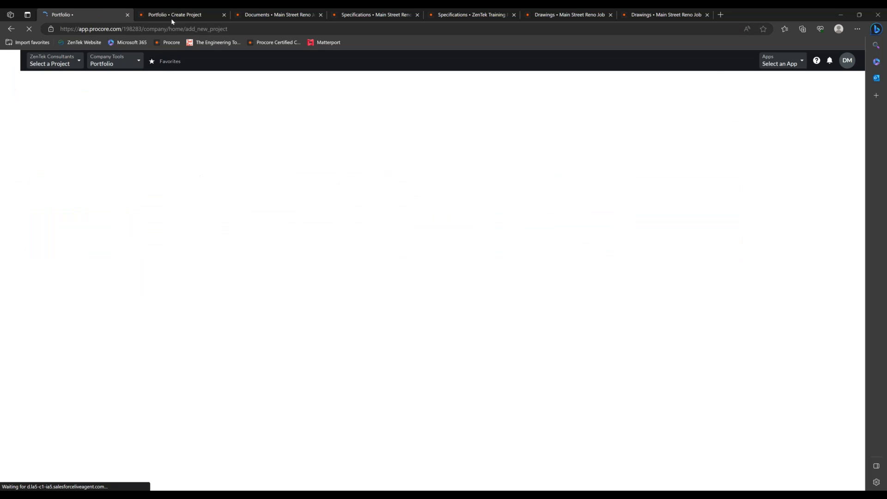
pyautogui.click(171, 18)
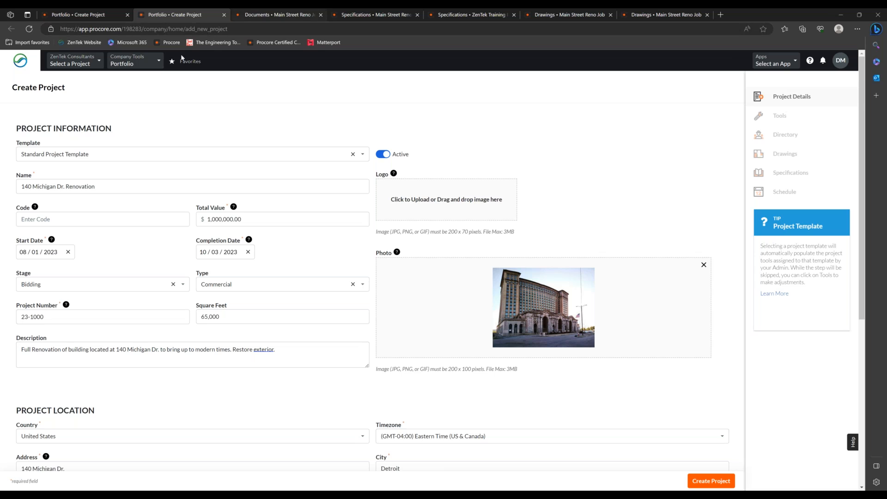
pyautogui.click(135, 60)
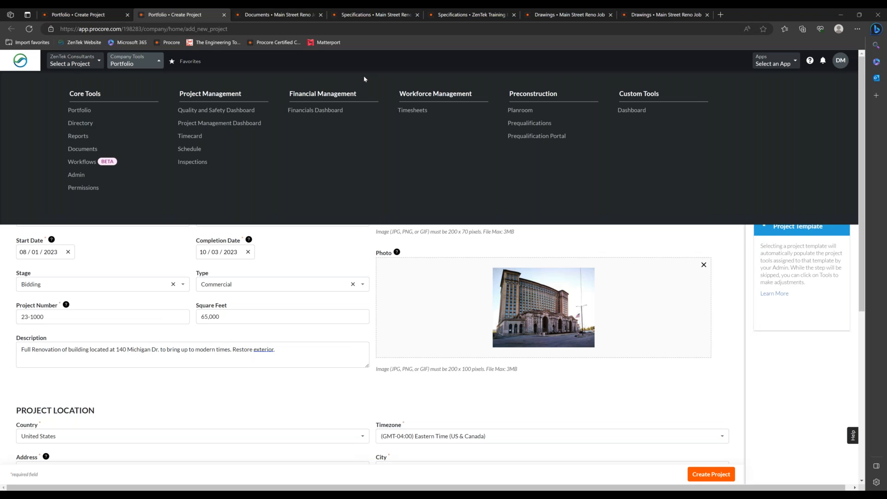
pyautogui.click(343, 257)
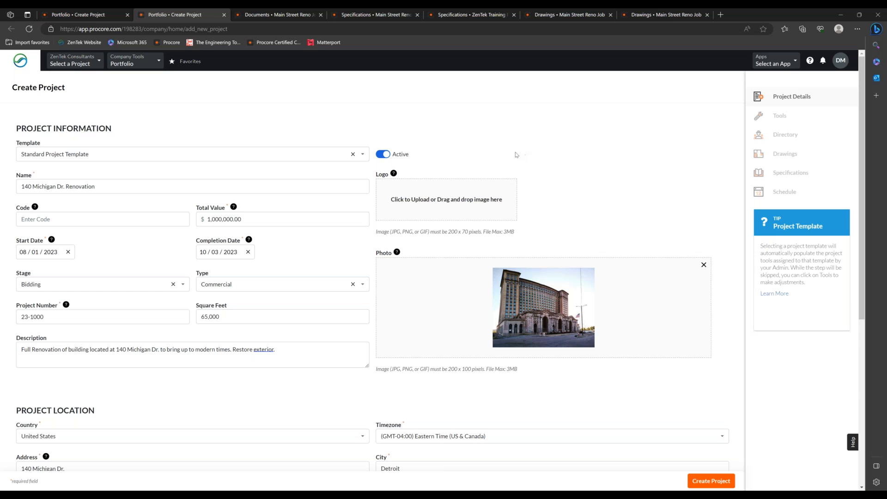
pyautogui.scroll(-3, 244, 242)
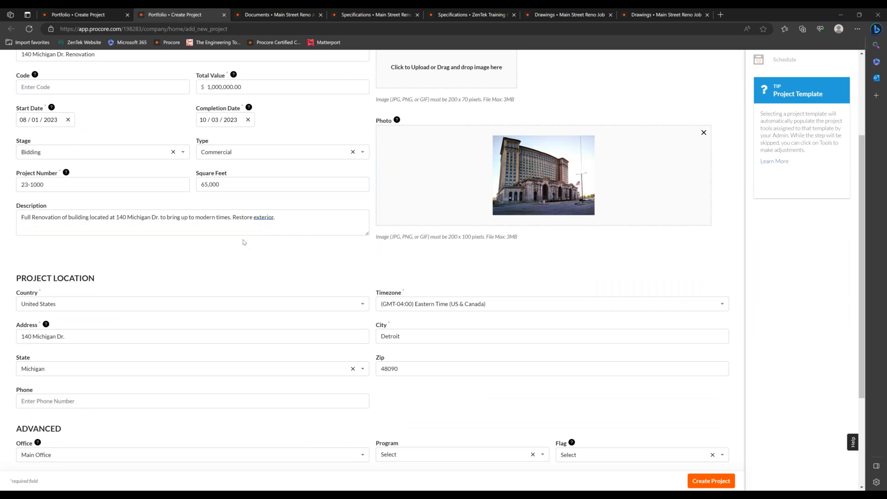
pyautogui.scroll(-3, 279, 245)
pyautogui.click(712, 468)
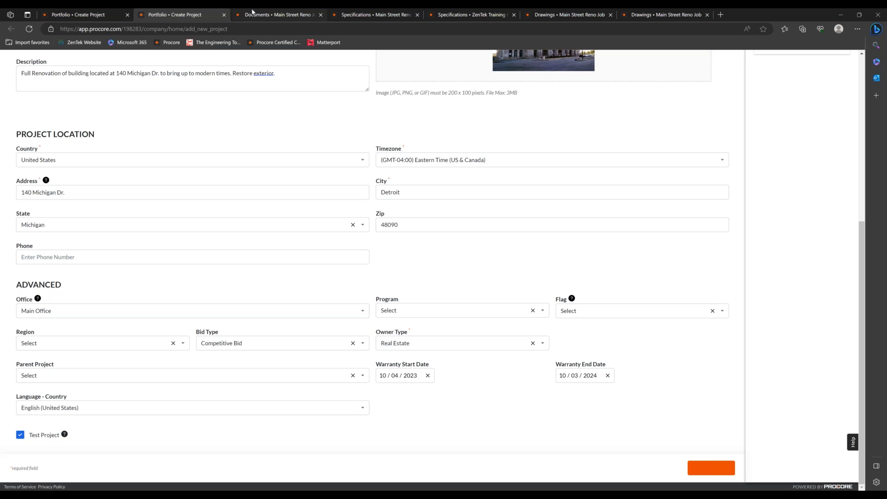
# Switch to the Main Street Reno Job project, go to its home page and open its Documents tool.
pyautogui.click(252, 13)
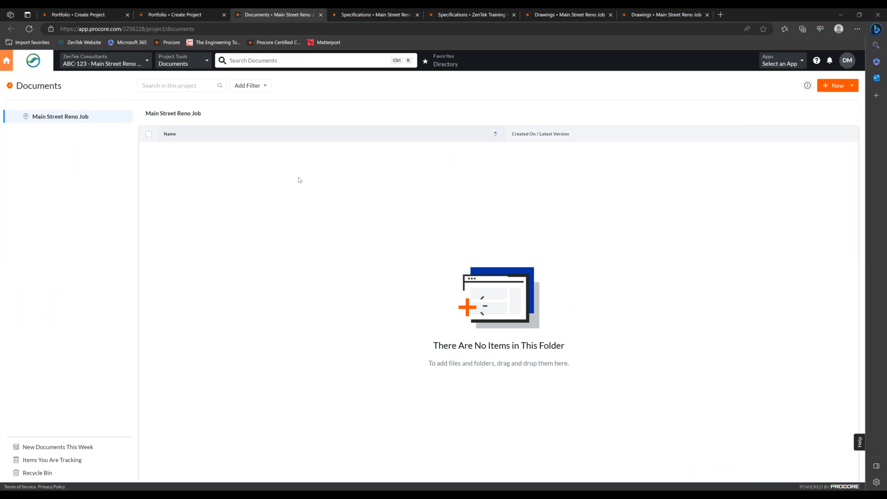
pyautogui.click(32, 64)
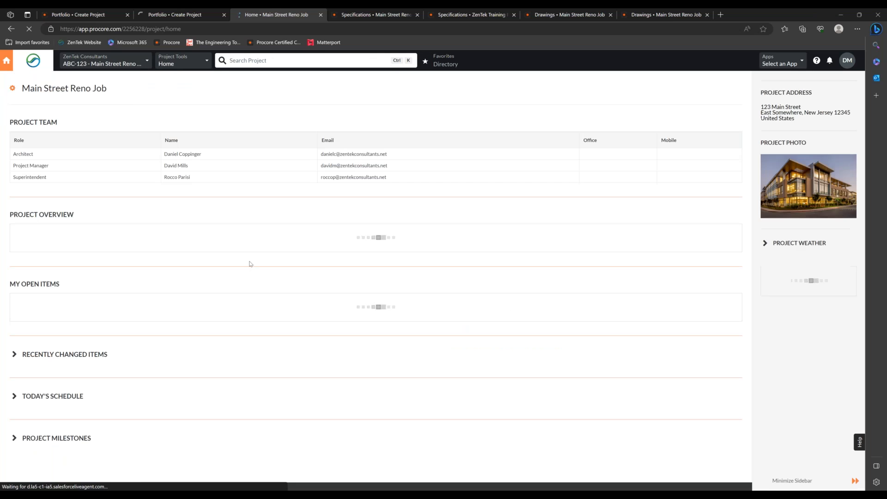
pyautogui.click(186, 64)
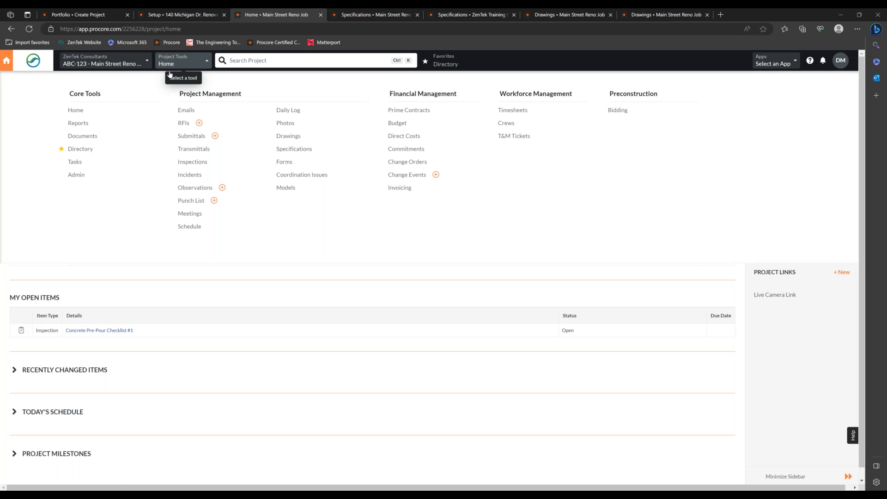
pyautogui.click(74, 138)
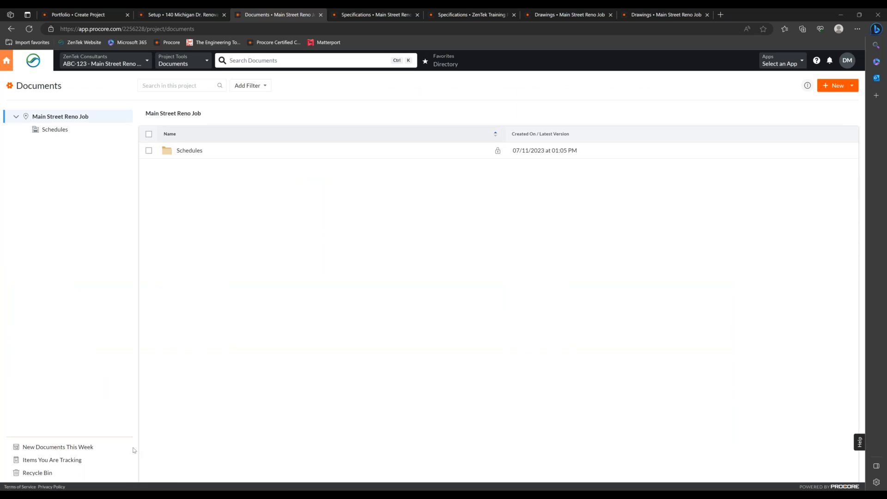
# Upload the seven folders 001 - Owner Equipment through 007 - Submittals from the local Webinar folder in File Explorer into the project's documents.
pyautogui.press('super+e')
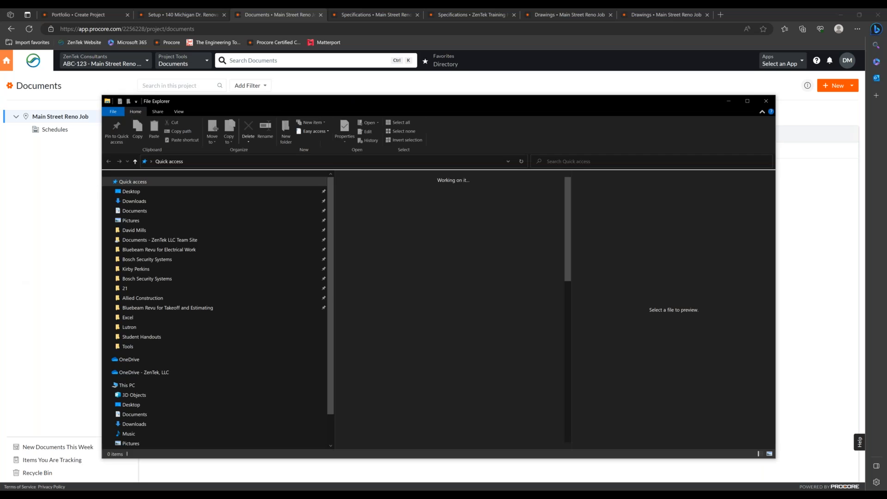
pyautogui.moveTo(394, 103); pyautogui.dragTo(0, 166)
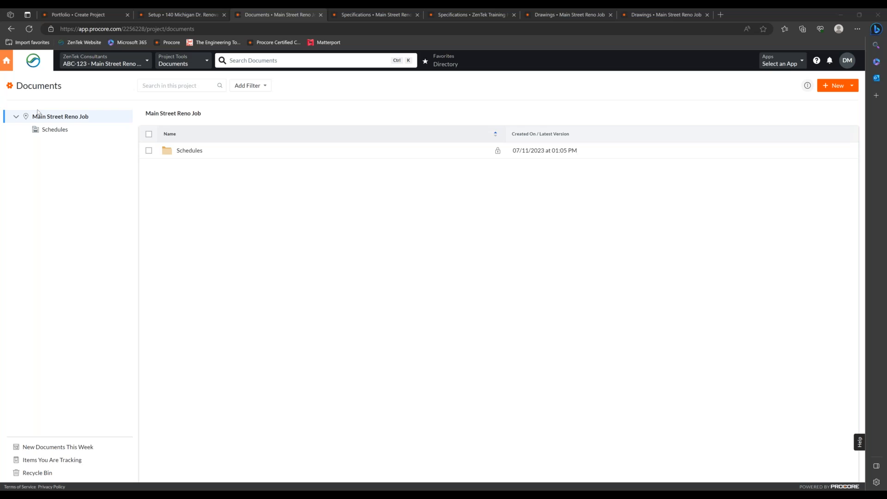
pyautogui.moveTo(37, 110); pyautogui.dragTo(307, 105)
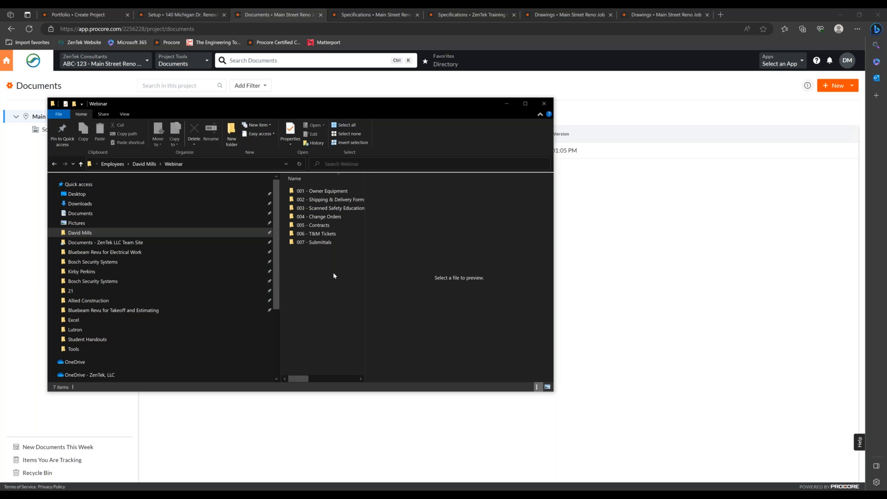
pyautogui.moveTo(334, 276); pyautogui.dragTo(315, 176)
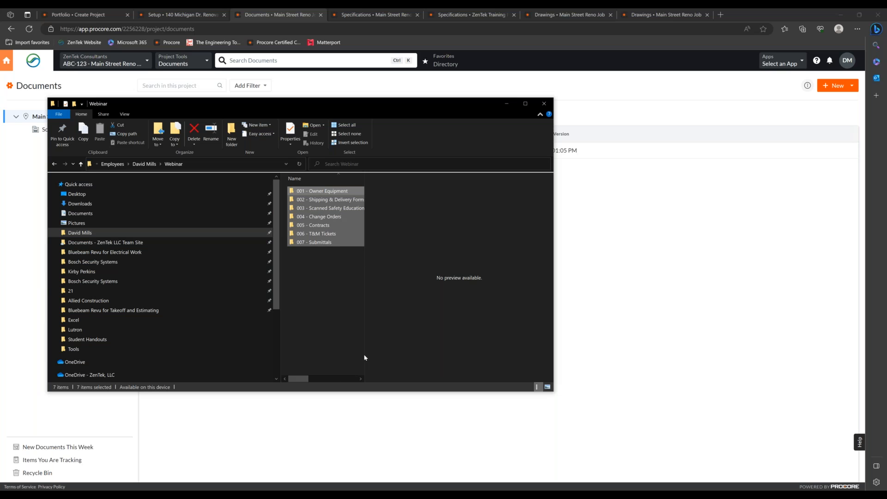
pyautogui.moveTo(340, 209); pyautogui.dragTo(575, 118)
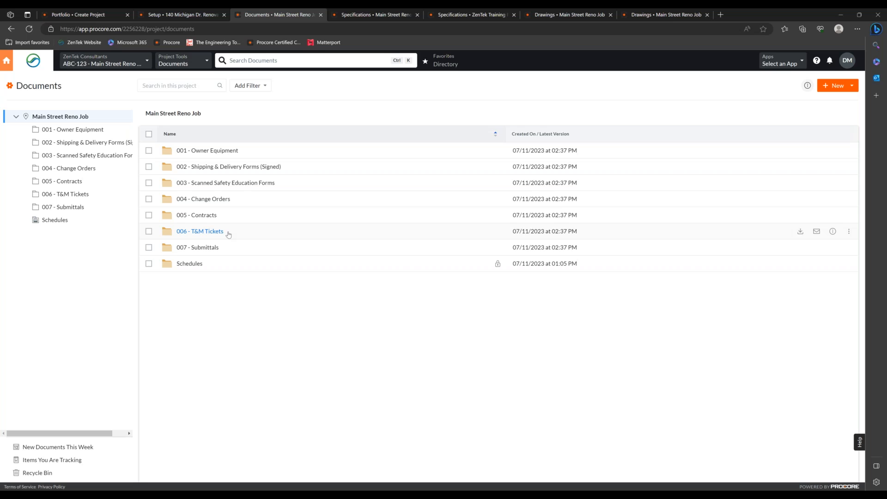
# Delete the folders 004 - Change Orders, 005 - Contracts, 006 - T&M Tickets and 007 - Submittals from the project documents.
pyautogui.click(150, 200)
pyautogui.click(149, 216)
pyautogui.click(149, 232)
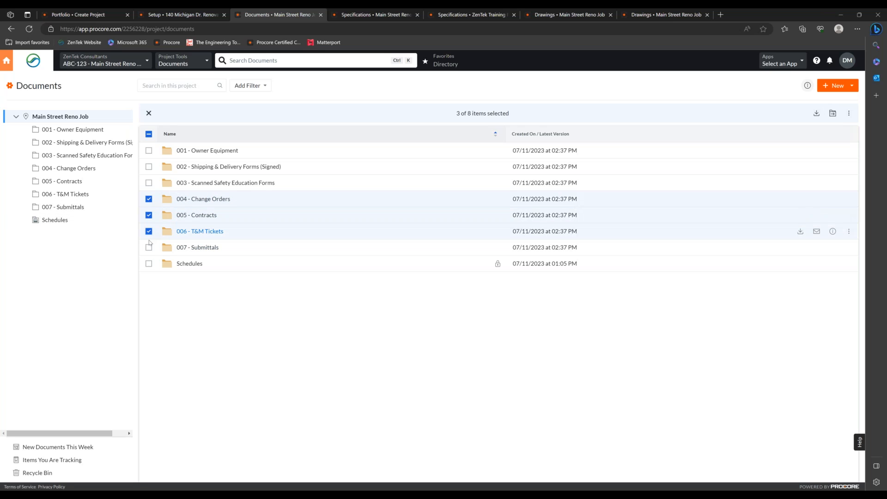
pyautogui.click(148, 247)
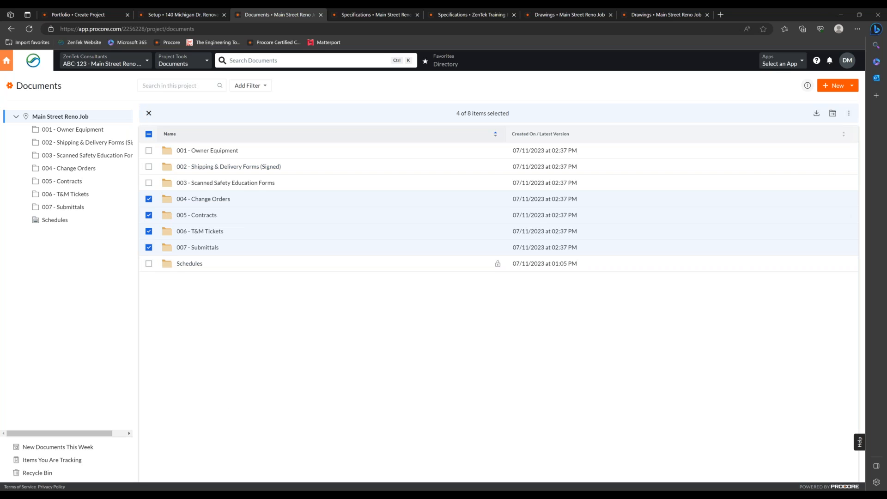
pyautogui.click(849, 113)
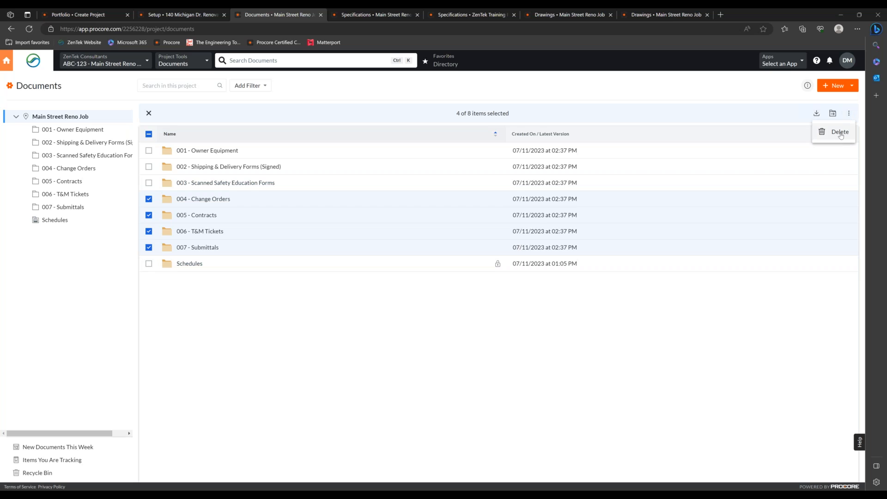
pyautogui.click(840, 133)
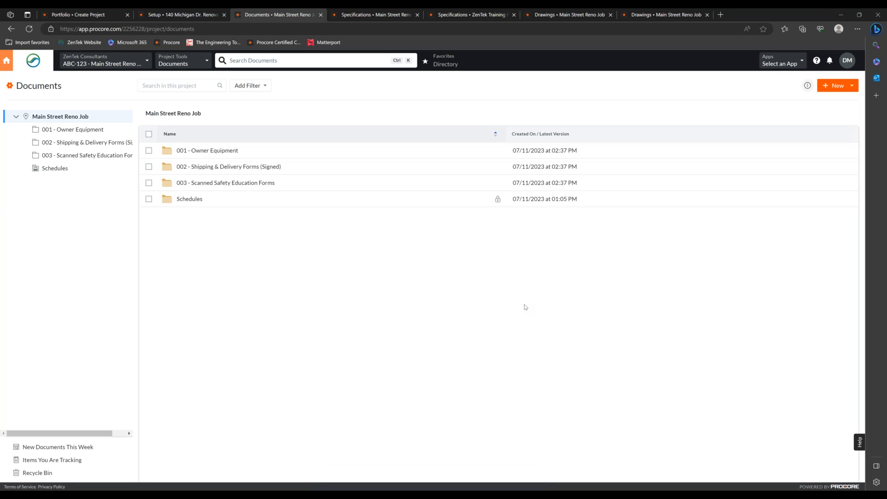
pyautogui.click(189, 61)
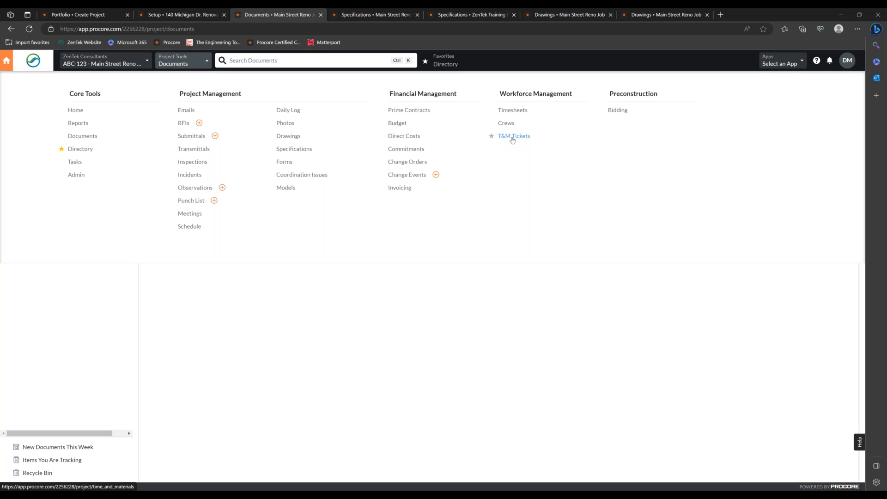
pyautogui.click(272, 428)
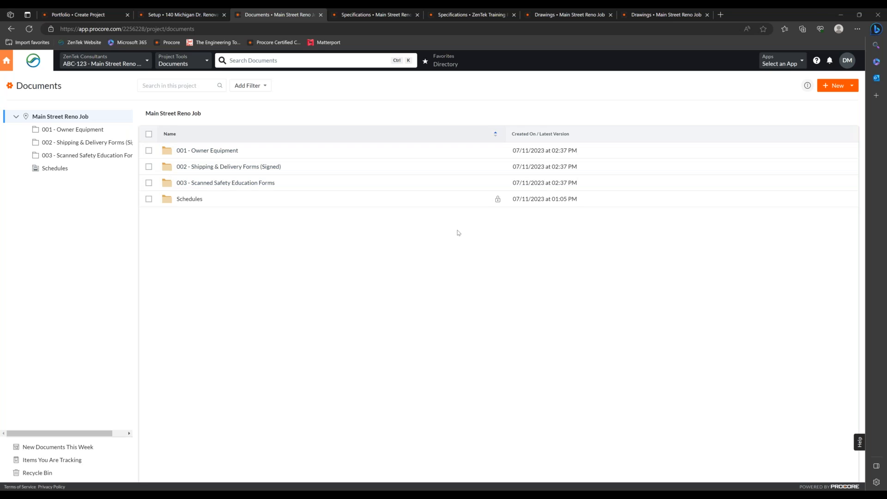
pyautogui.click(831, 86)
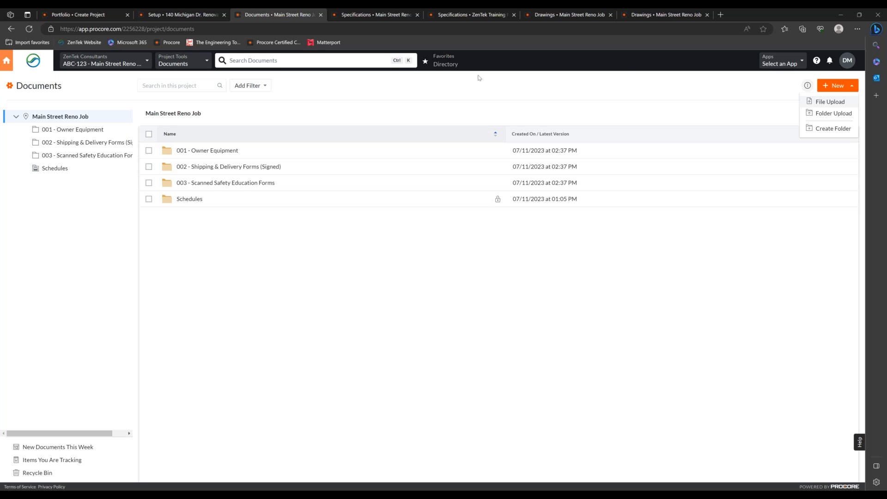
pyautogui.click(334, 108)
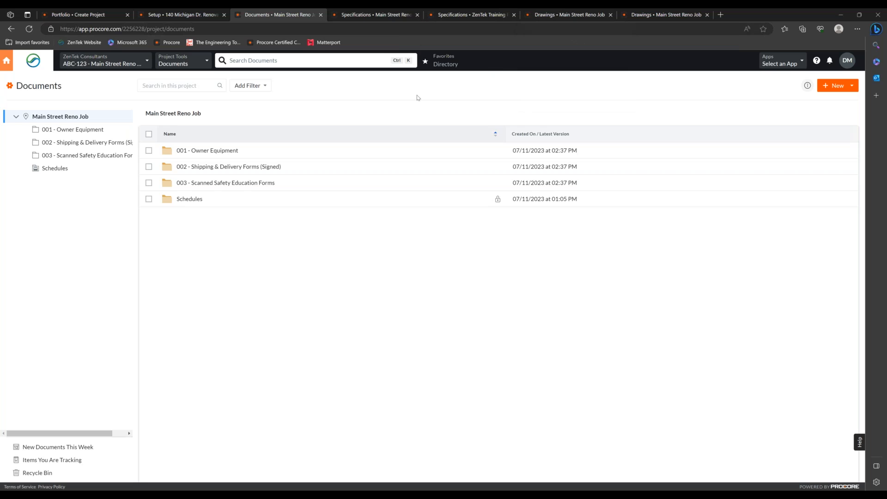
# Open the current specifications of the Main Street Reno Job.
pyautogui.click(347, 13)
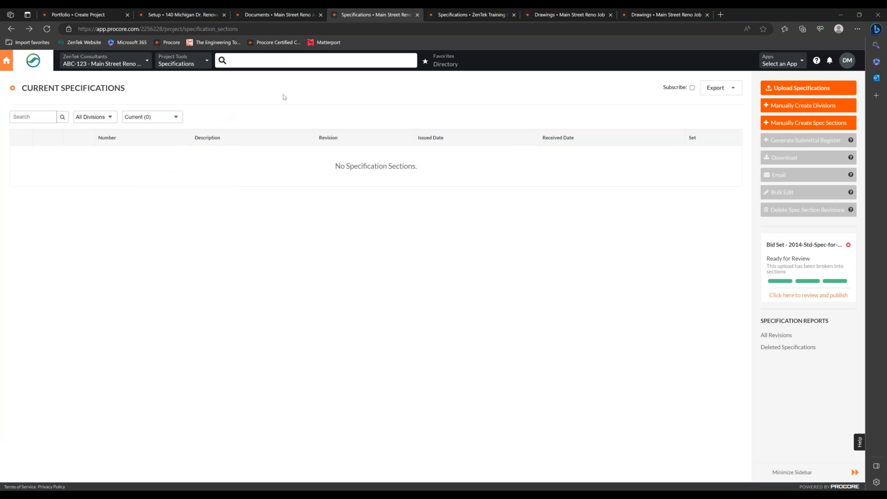
pyautogui.click(199, 62)
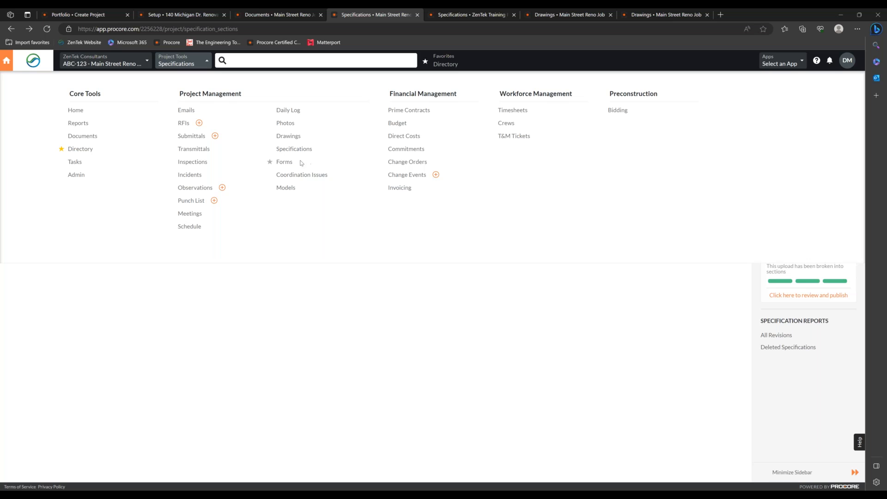
pyautogui.click(349, 342)
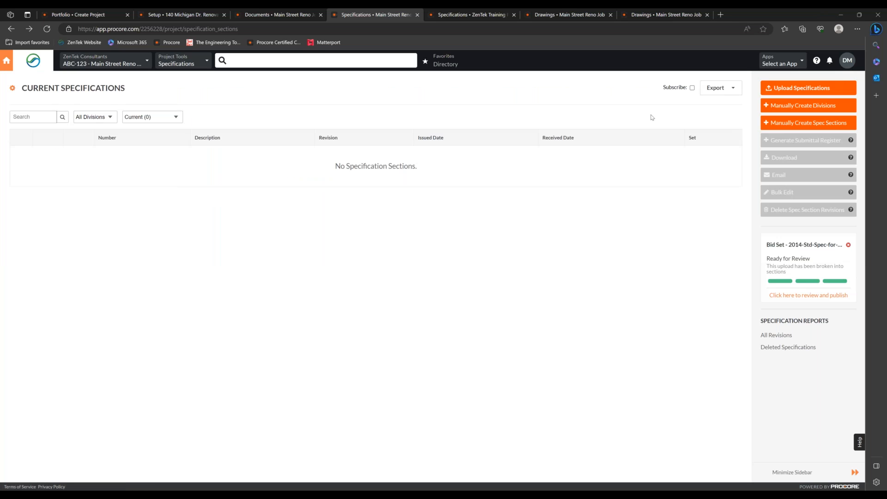
pyautogui.click(803, 88)
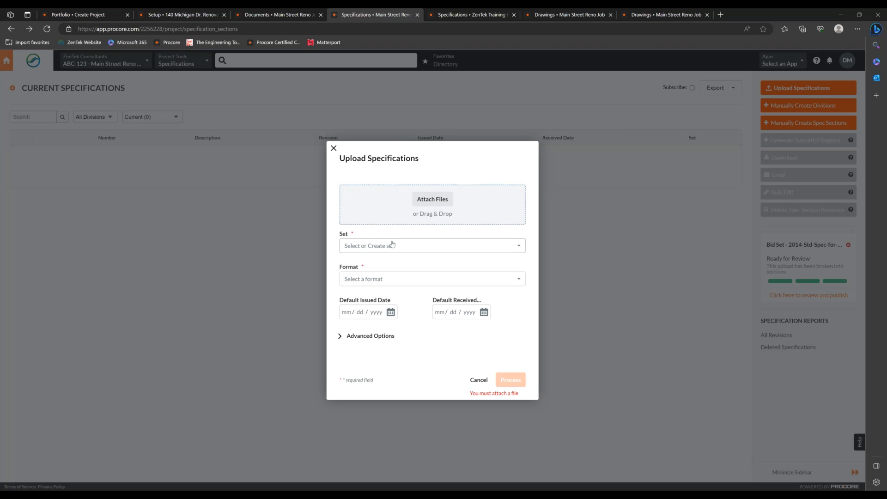
pyautogui.click(393, 245)
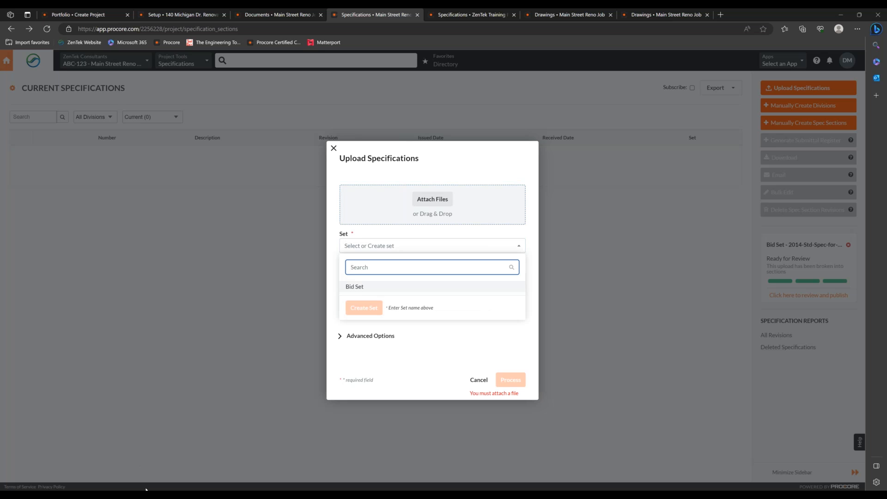
pyautogui.hotkey('alt', 'Tab')
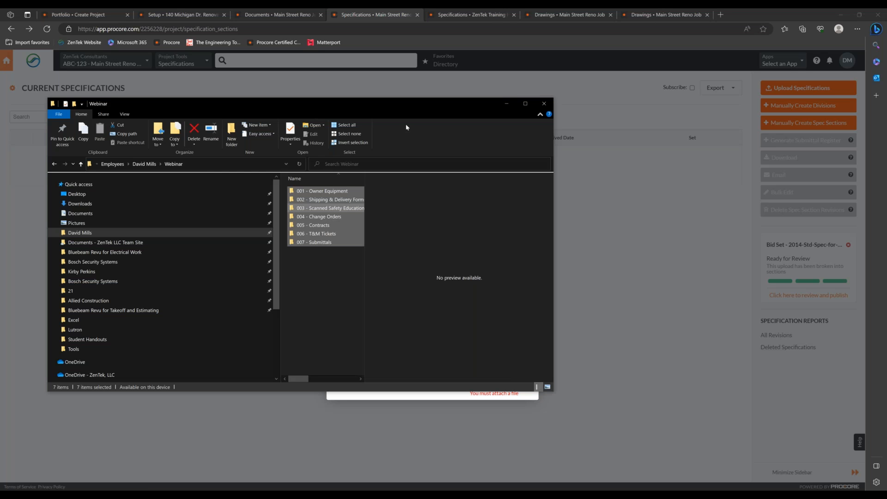
pyautogui.moveTo(368, 104); pyautogui.dragTo(0, 196)
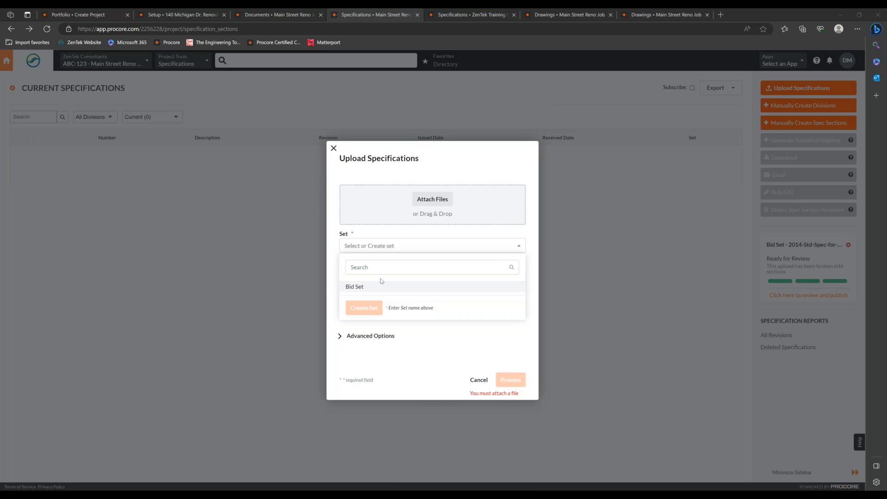
pyautogui.click(365, 288)
pyautogui.click(368, 293)
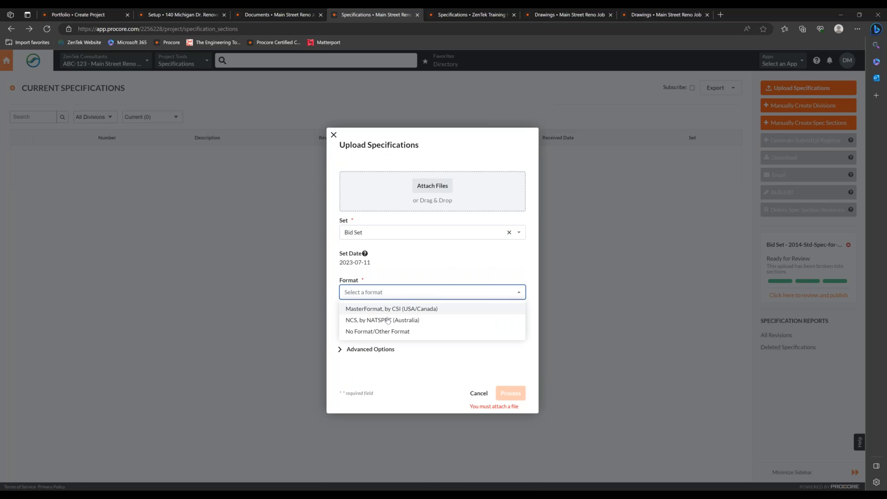
pyautogui.click(440, 260)
pyautogui.click(403, 291)
pyautogui.click(403, 264)
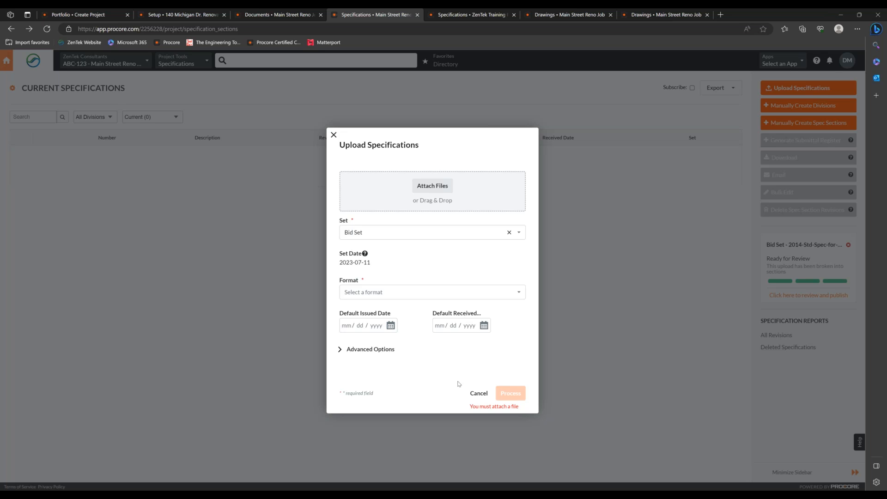
pyautogui.click(478, 394)
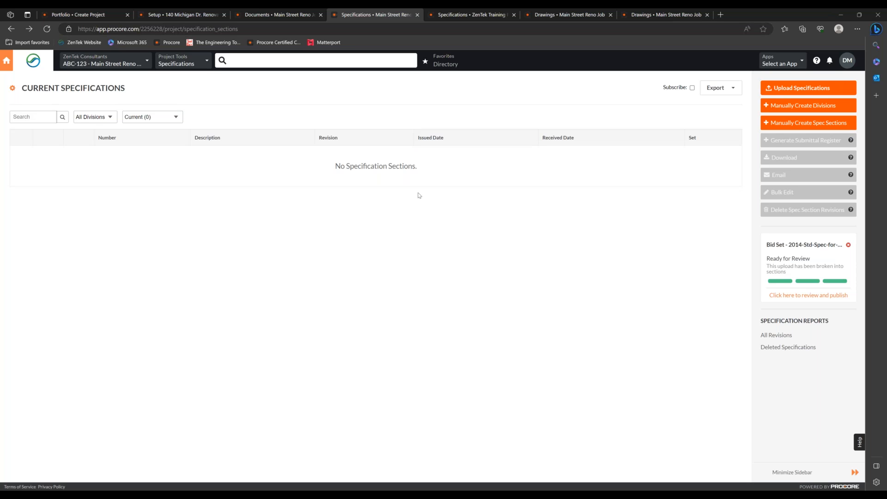
# Open the ZenTek Training Project's current specifications and examine the sections listed by division.
pyautogui.click(439, 11)
pyautogui.click(317, 118)
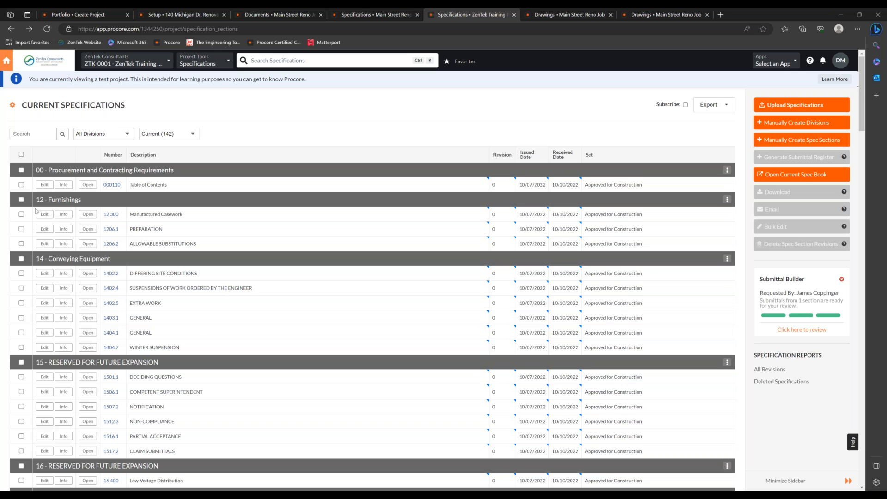
pyautogui.scroll(-3, 297, 207)
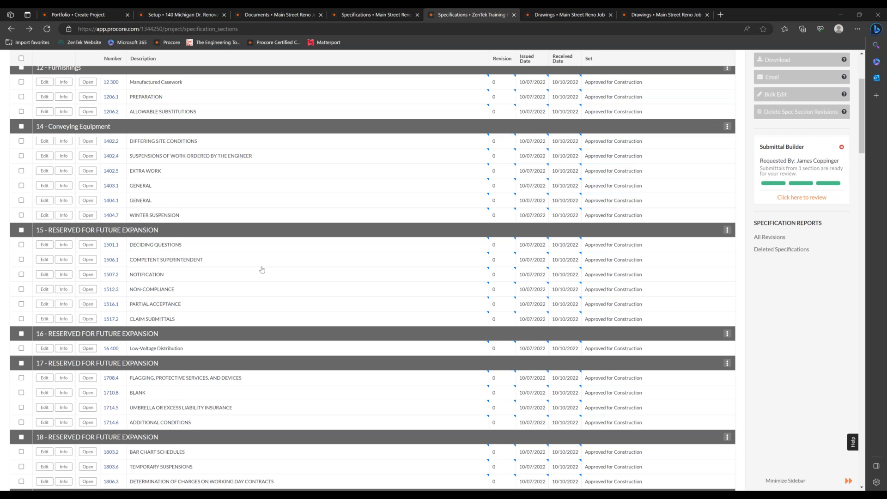
pyautogui.scroll(3, 293, 257)
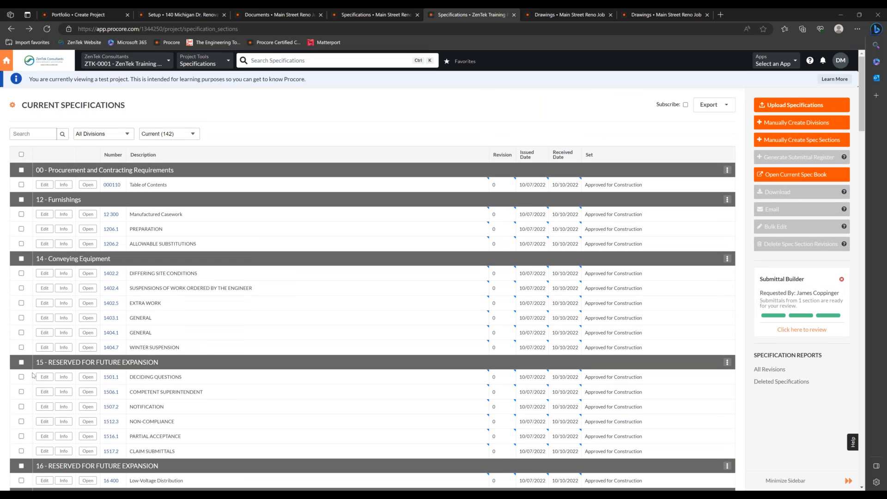
pyautogui.click(298, 100)
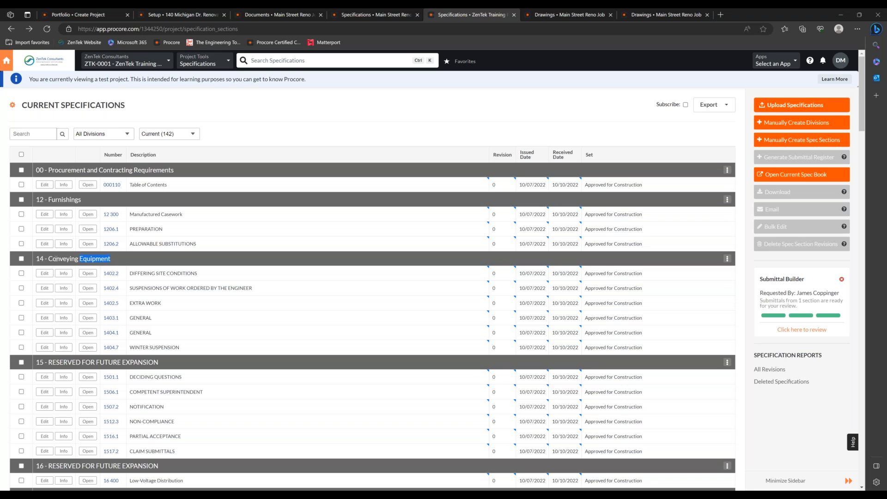
pyautogui.moveTo(38, 259); pyautogui.dragTo(36, 259)
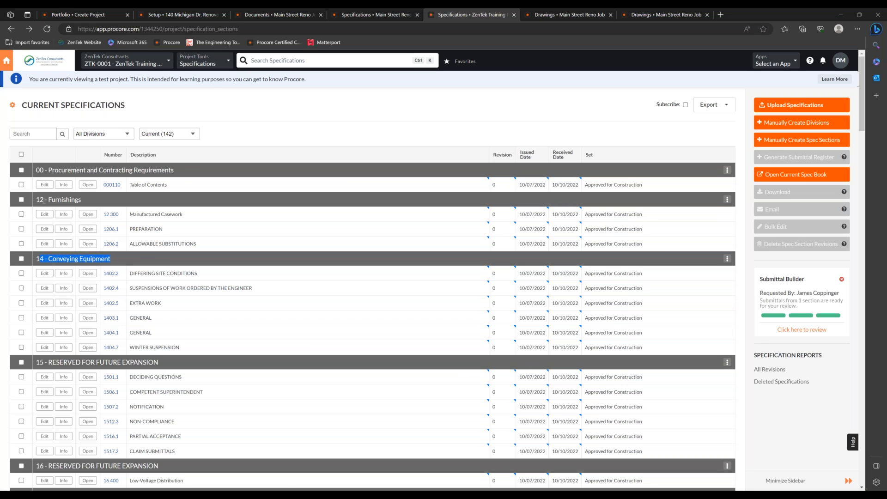
pyautogui.moveTo(33, 186); pyautogui.dragTo(35, 199)
pyautogui.click(134, 205)
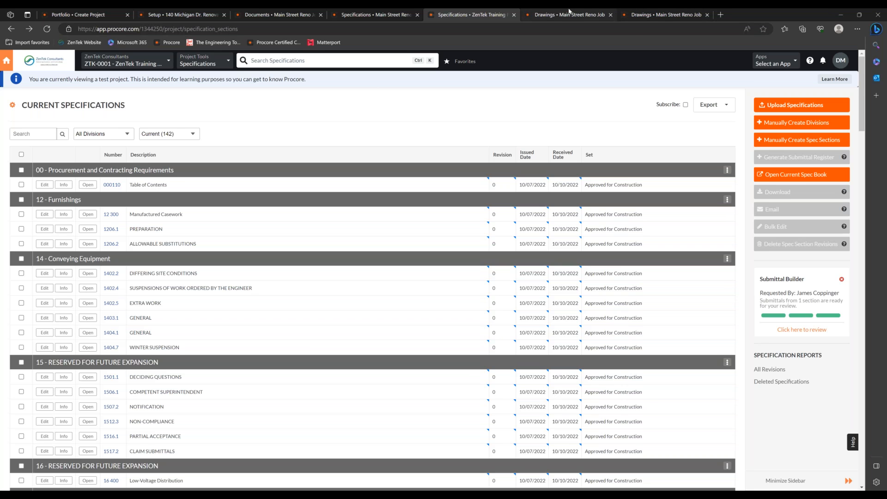
# Open the drawings of the ZenTek Training Project.
pyautogui.click(201, 64)
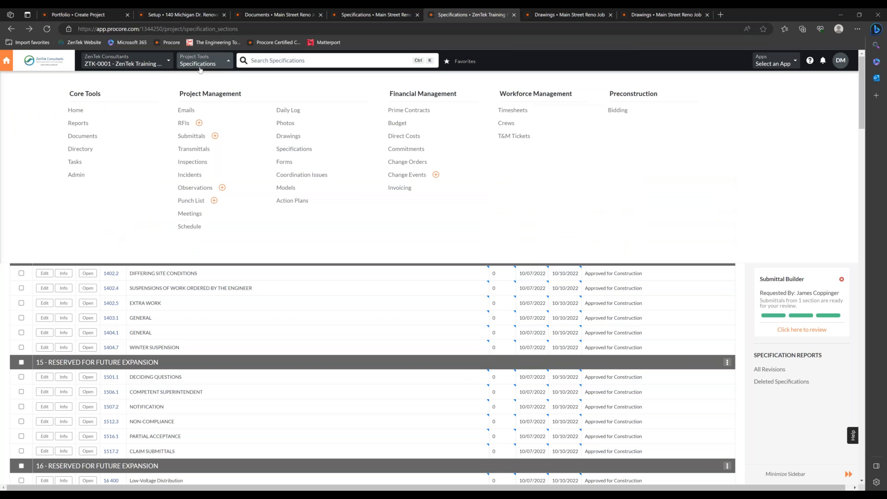
pyautogui.click(289, 137)
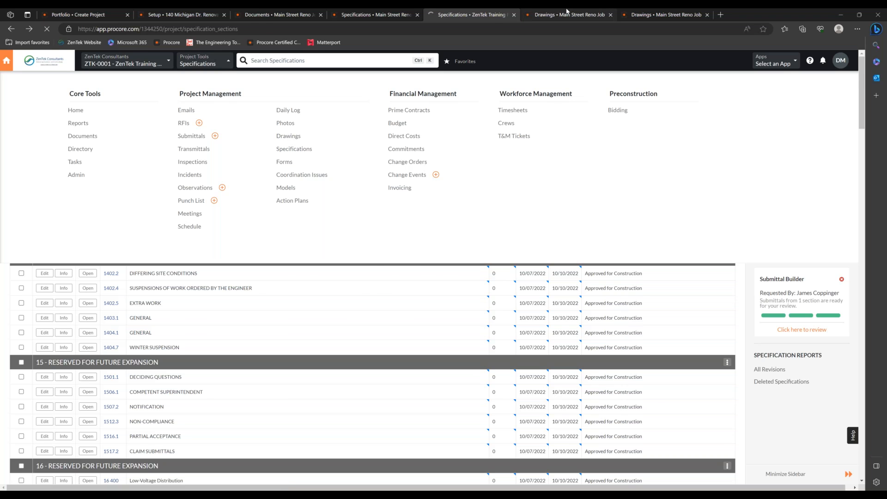
# Show the Main Street Reno Job's Area 01 drawings and review the Upload Drawings form, closing it without uploading.
pyautogui.click(567, 11)
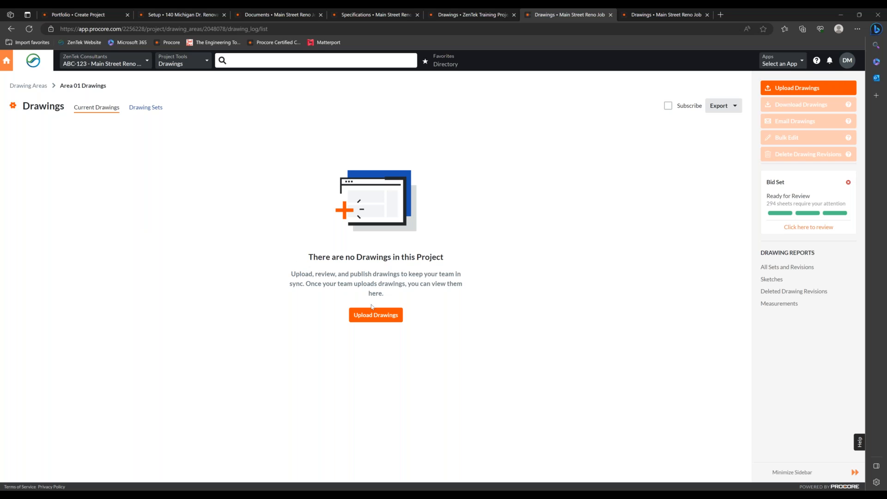
pyautogui.click(376, 315)
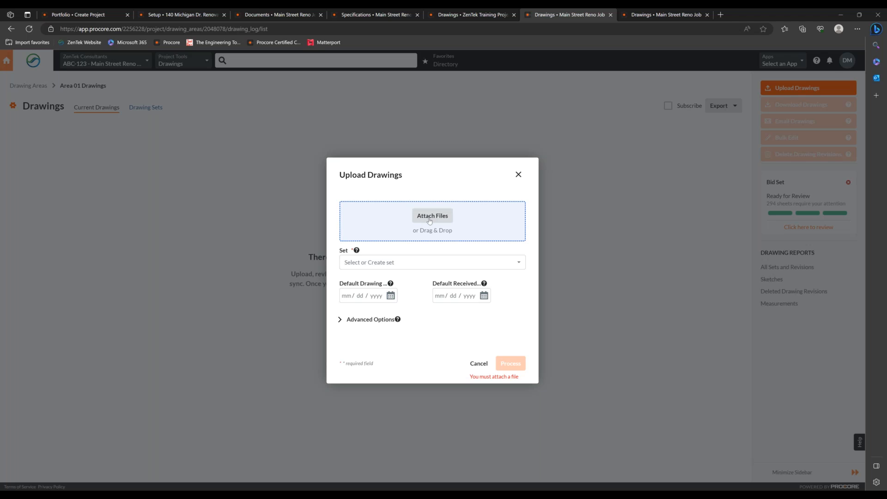
pyautogui.click(518, 175)
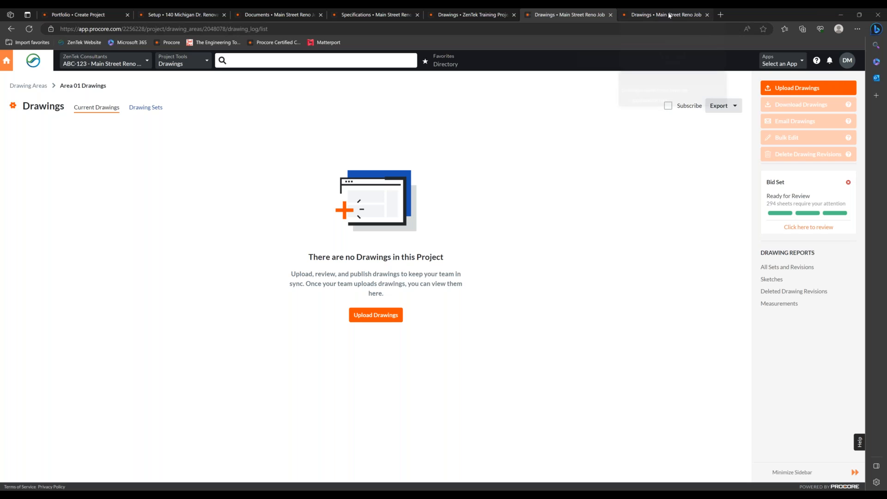
# Look through the Main Street Reno Job's Bid Set drawing list and open drawing A561, Details - Siding.
pyautogui.click(668, 15)
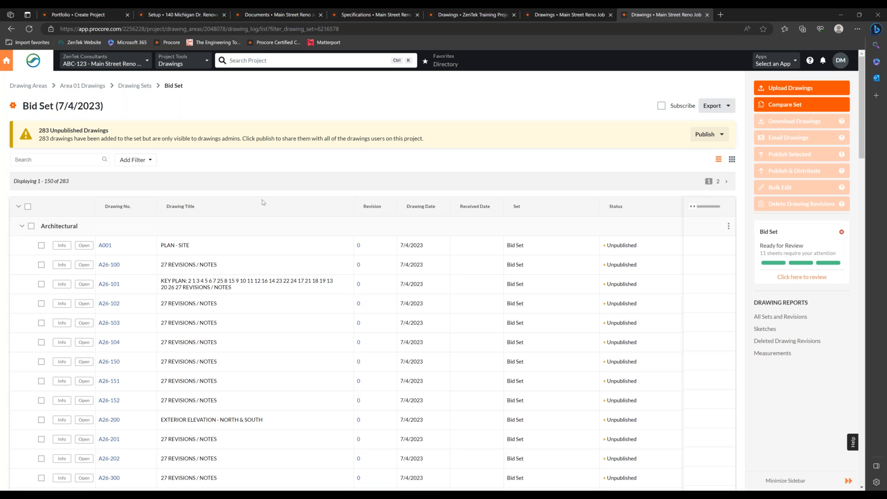
pyautogui.scroll(-7, 219, 328)
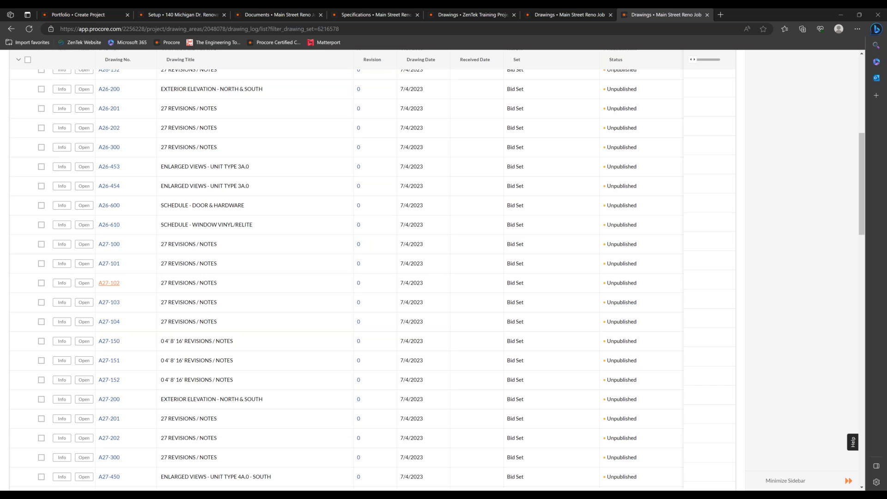
pyautogui.scroll(-15, 237, 288)
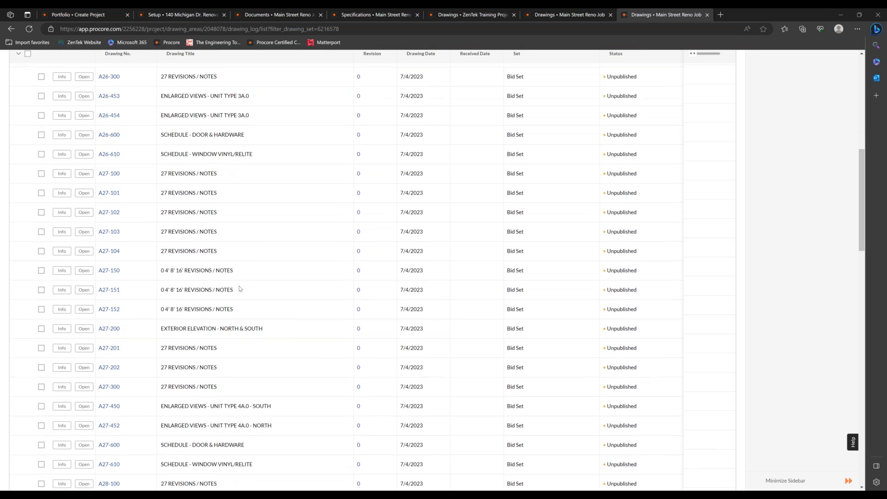
pyautogui.scroll(-6, 258, 290)
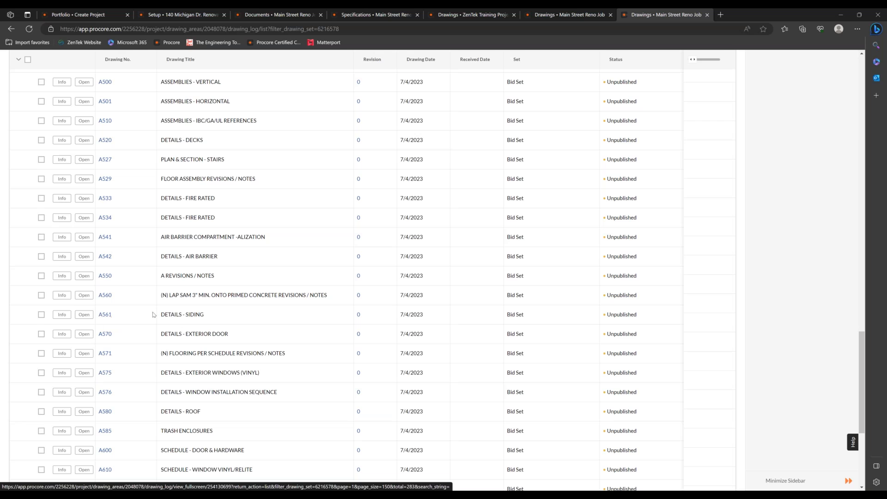
pyautogui.click(103, 318)
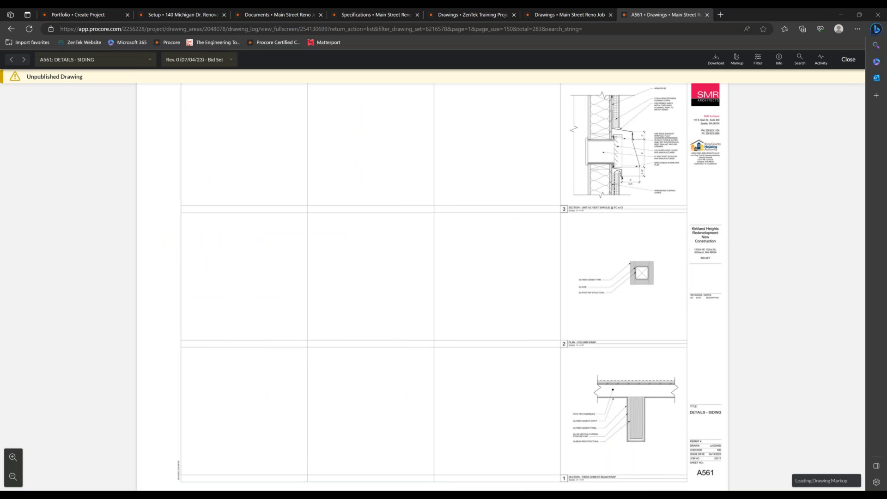
# Return to the Bid Set drawing list and collapse all of its discipline groups.
pyautogui.click(11, 28)
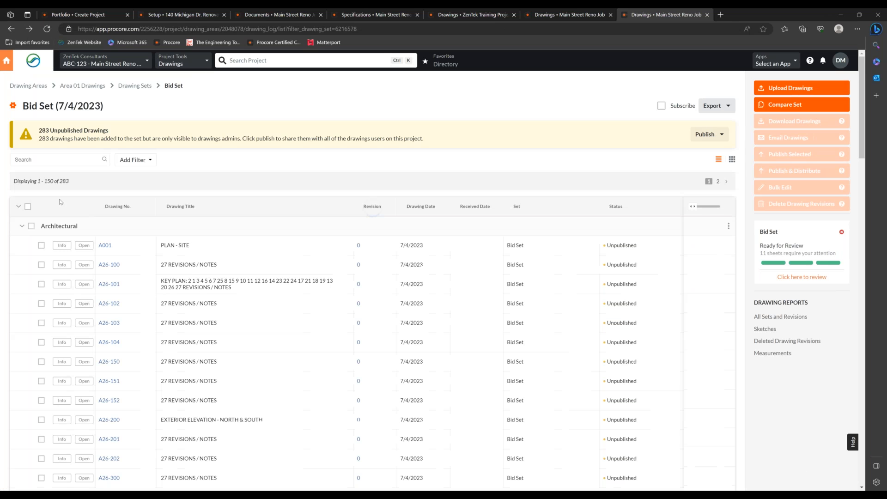
pyautogui.click(20, 226)
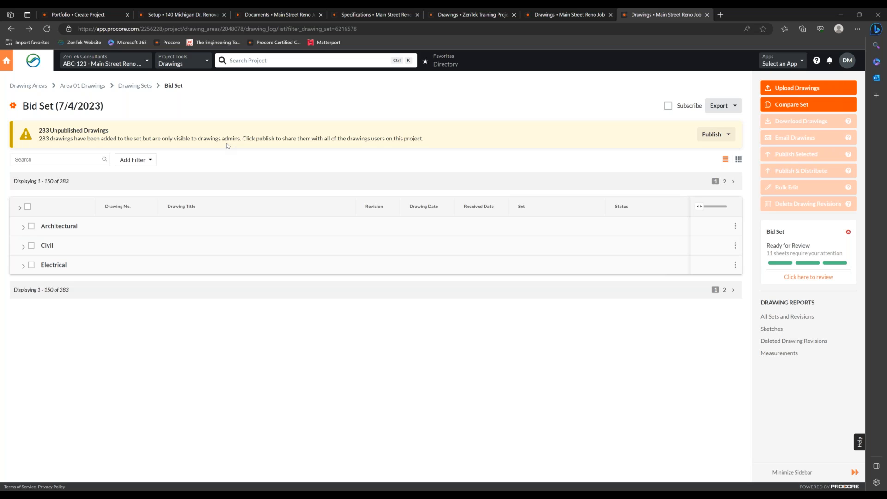
pyautogui.click(190, 68)
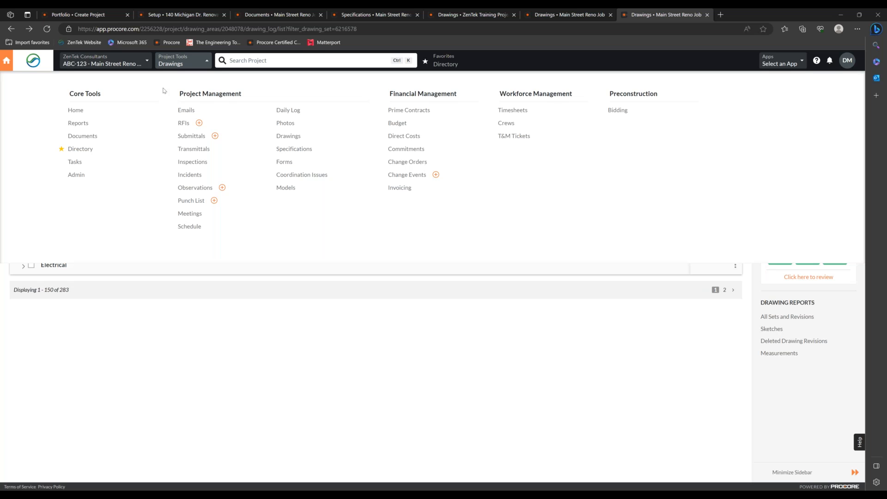
pyautogui.click(223, 336)
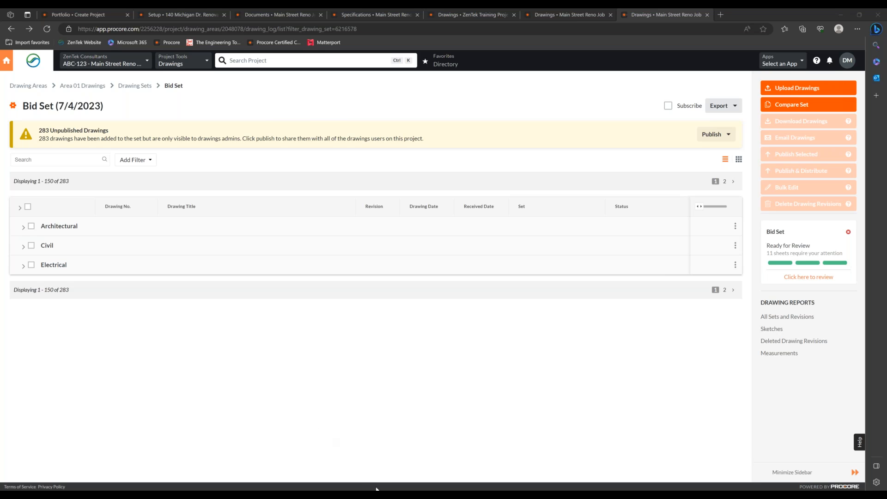
# Switch to the running PowerPoint slide show and advance from the Demo Time! slide to the Q&A slide.
pyautogui.moveTo(387, 494)
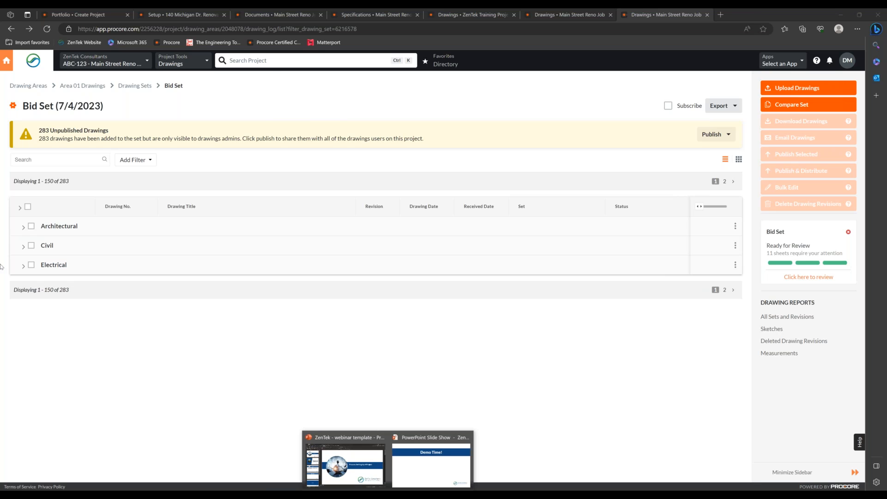
pyautogui.click(446, 459)
pyautogui.click(451, 217)
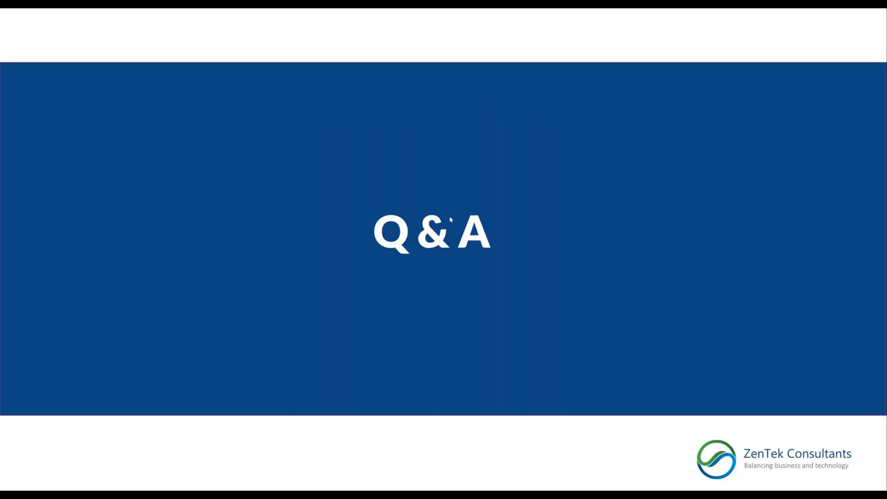